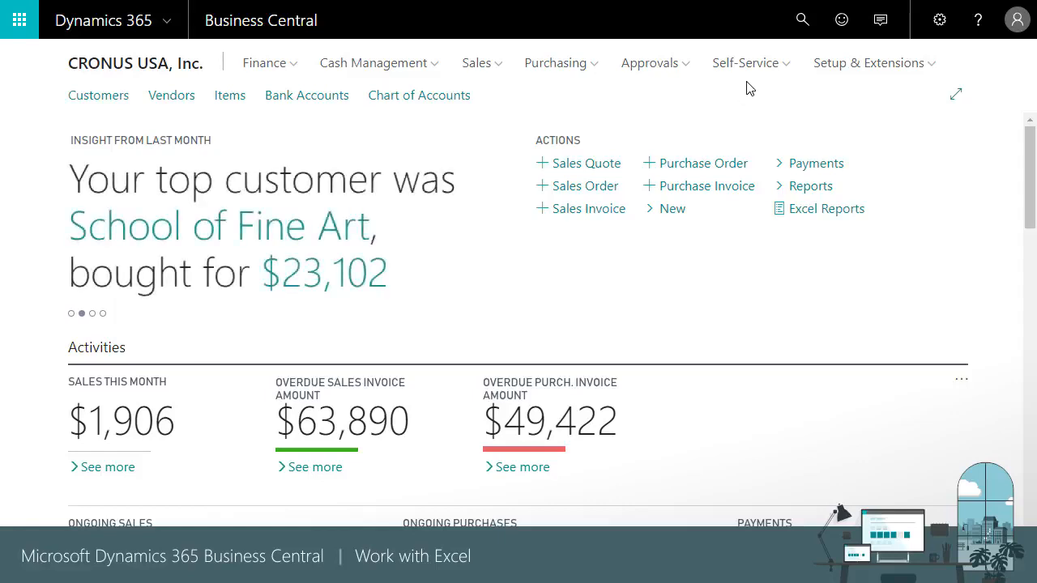
- Search for Customer Ledger Entries, open the page, and send its entries to Excel with Edit in Excel
left_click(802, 20)
type("C")
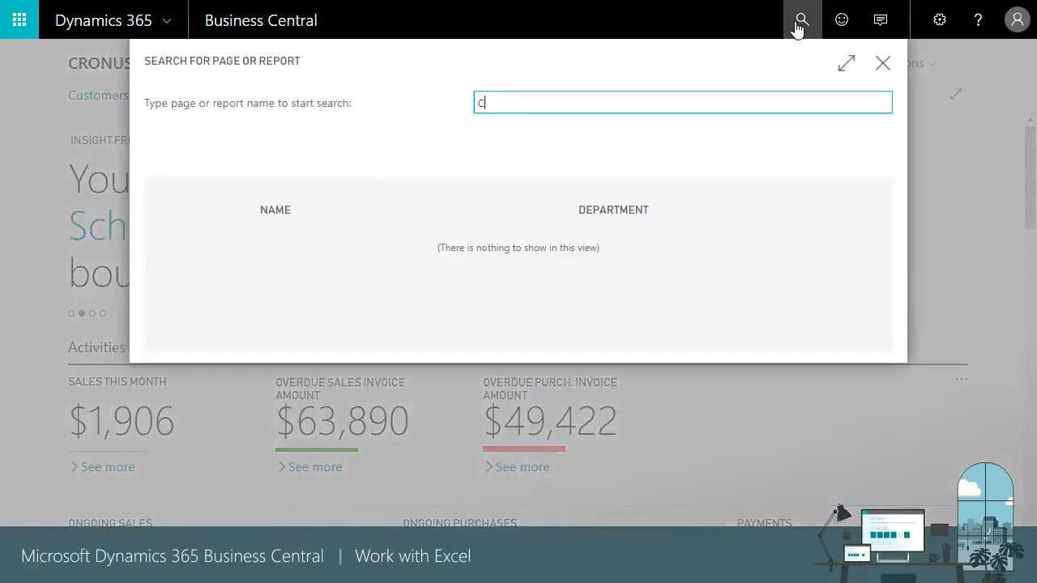
type("USTOMER LEDGER ENT")
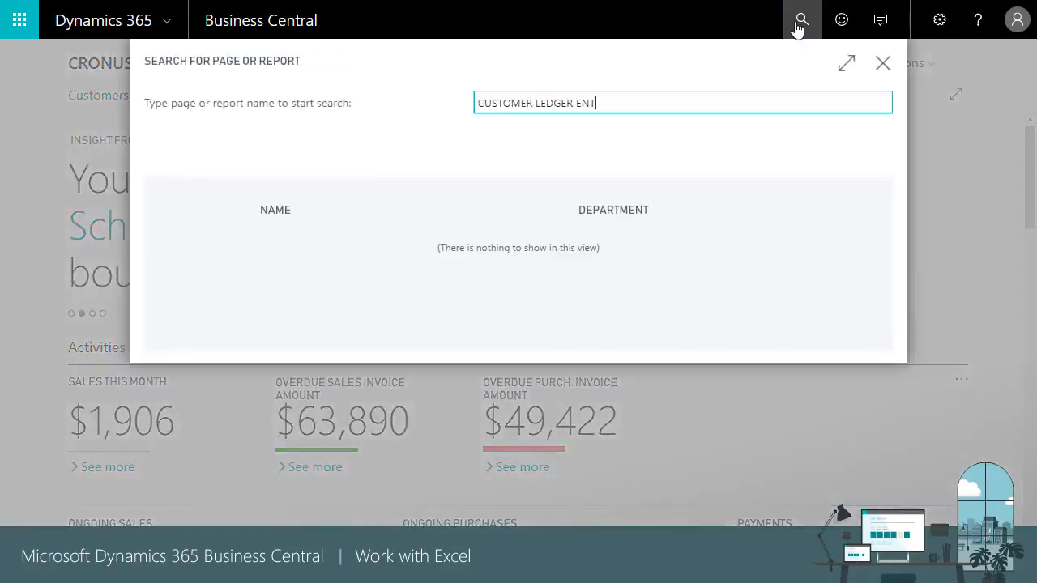
type("RIES")
left_click(327, 251)
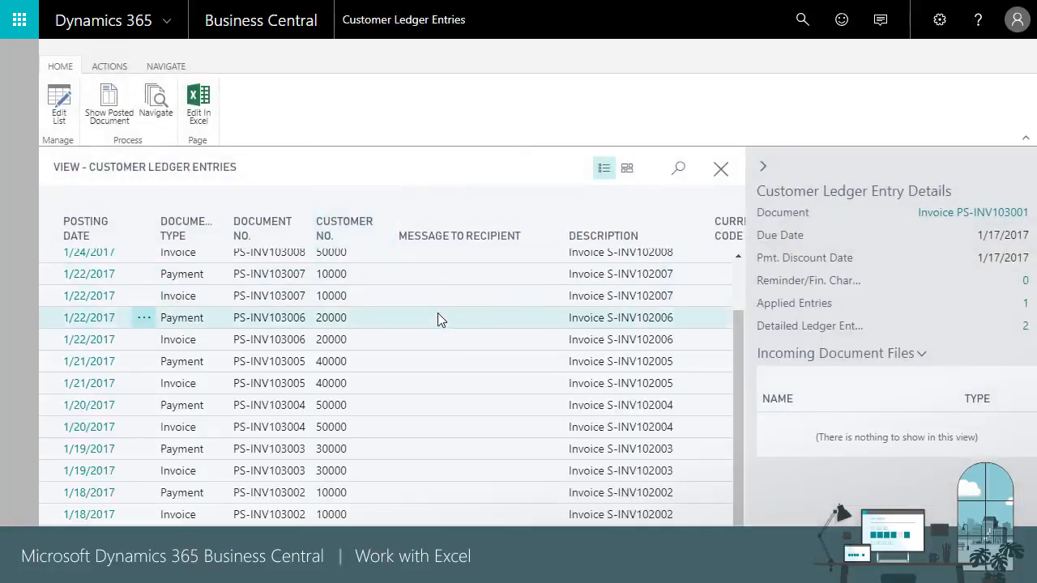
left_click(192, 108)
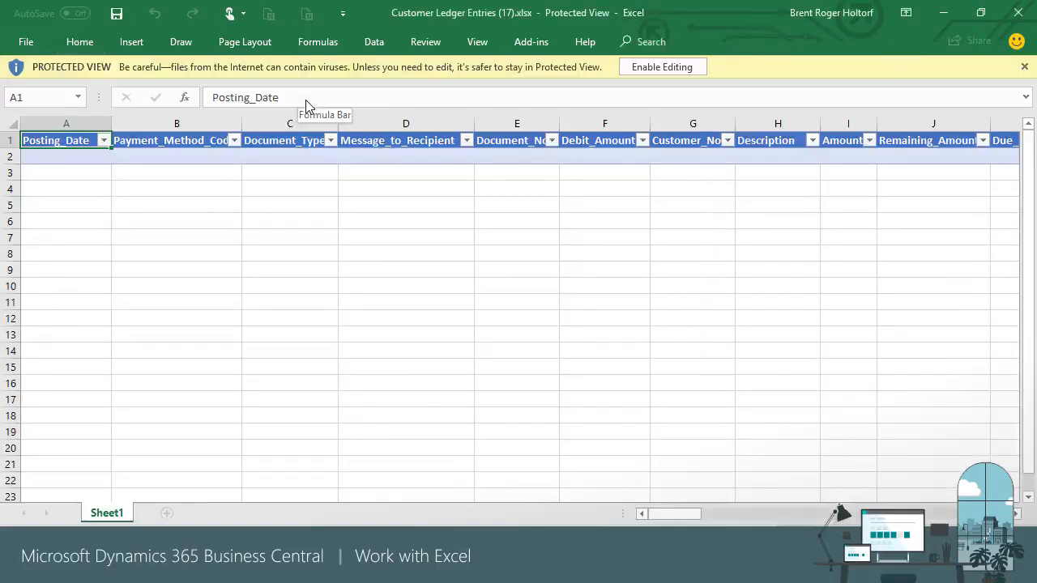
- Enable editing in the downloaded ledger workbook so the add-in fills the table with ledger rows
left_click(671, 66)
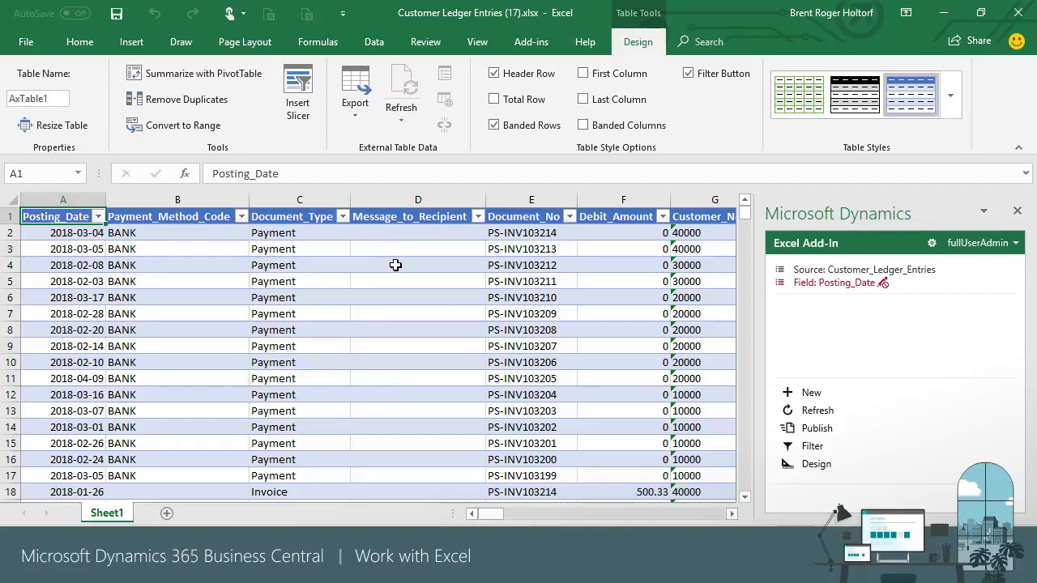
left_click(132, 42)
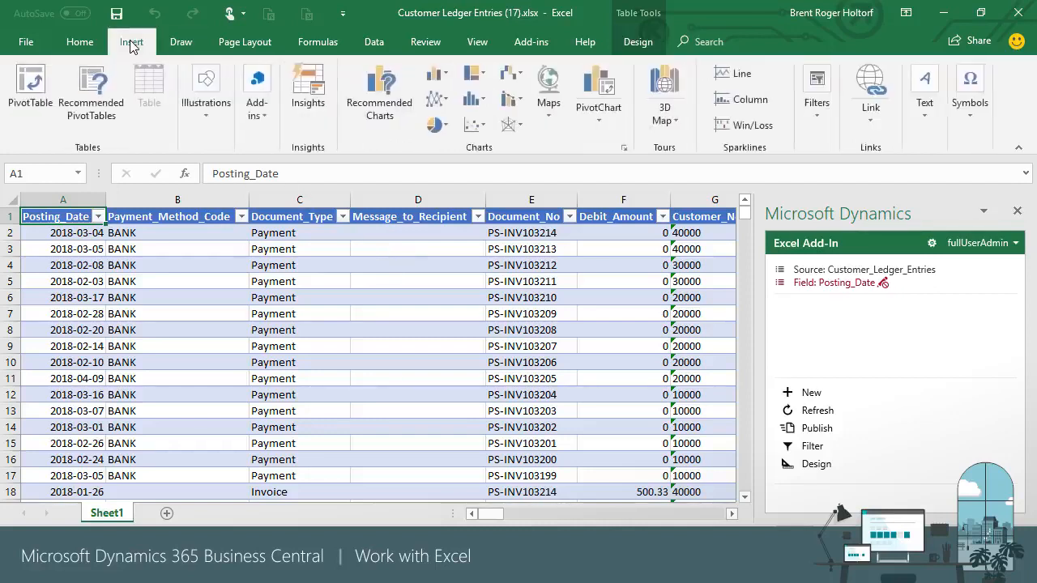
- Create a PivotTable from the ledger table on a new sheet, with Posting_Date grouped in Rows
left_click(30, 85)
key("Return")
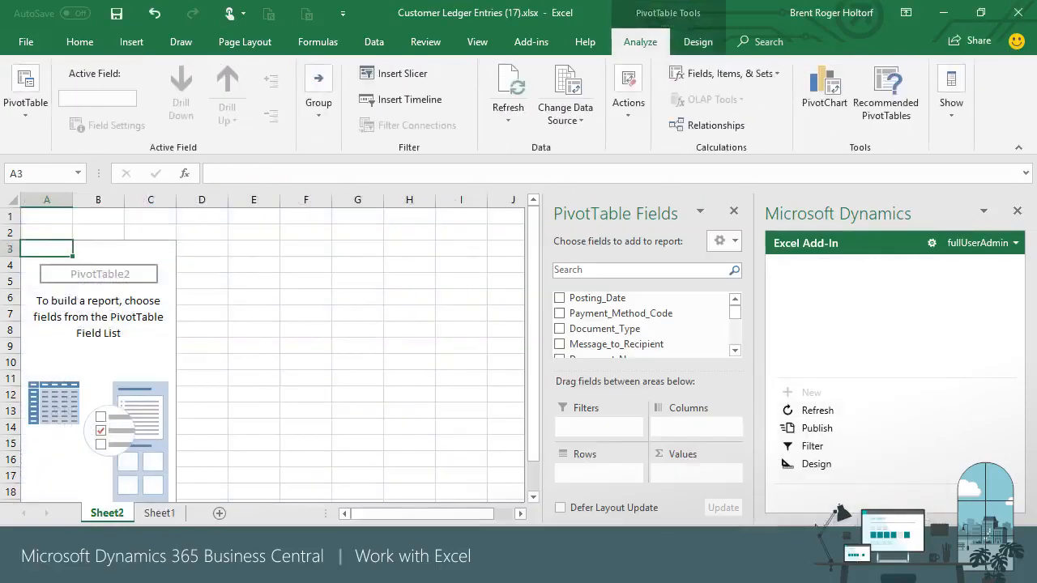
left_click_drag(600, 297, 736, 308)
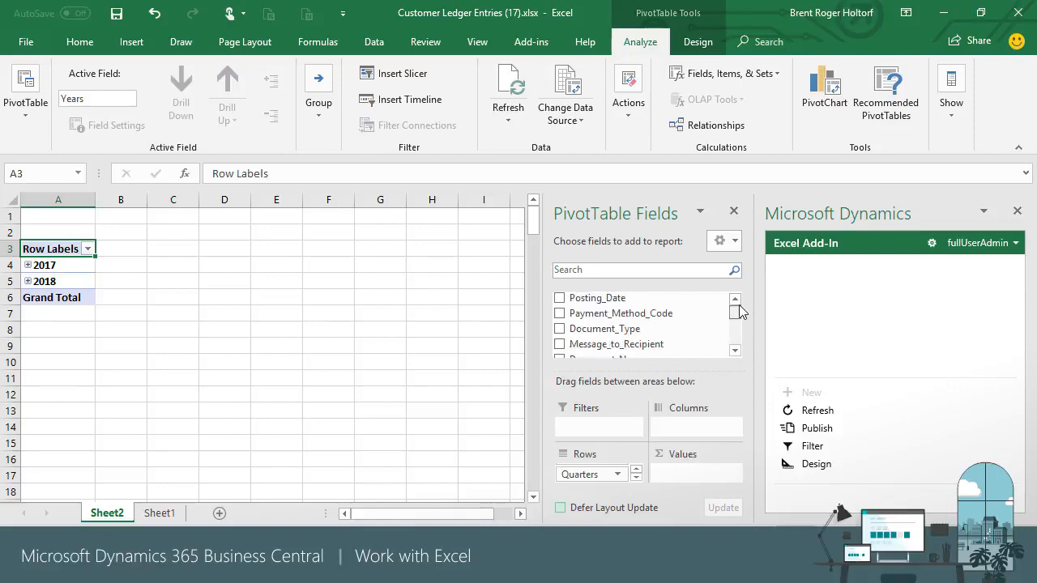
left_click(735, 352)
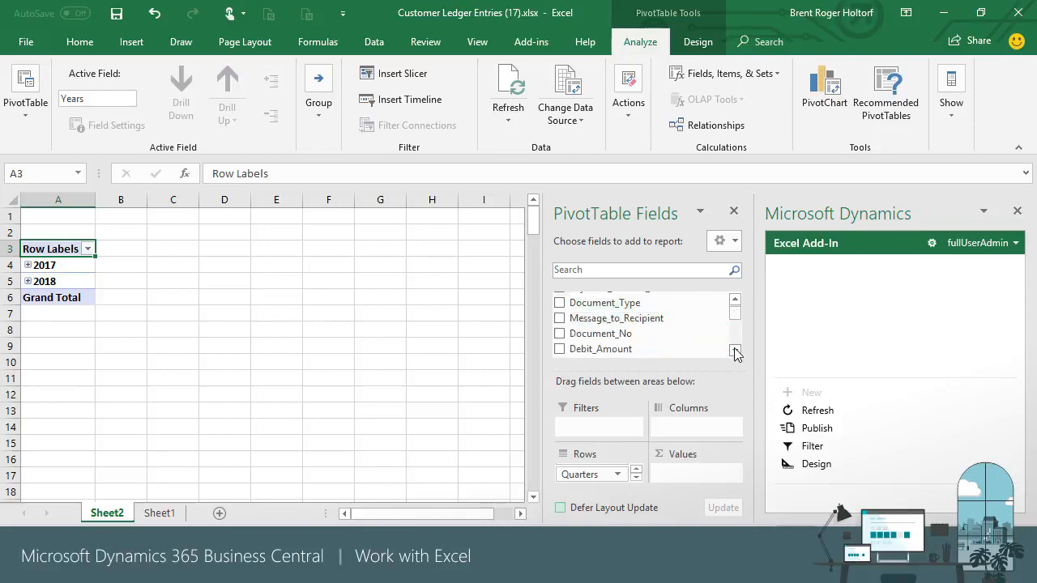
left_click(736, 352)
left_click(736, 351)
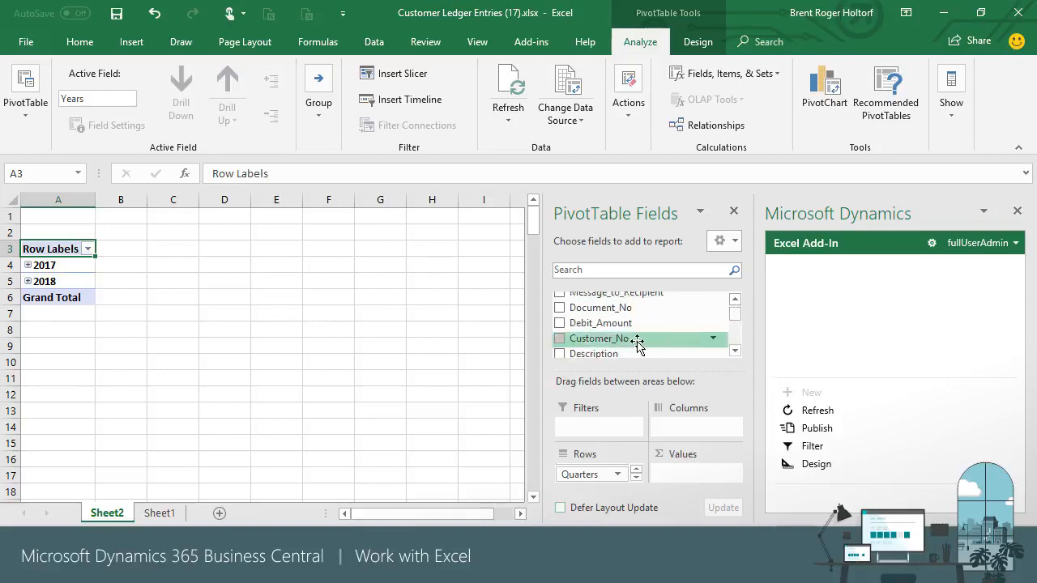
- Place Customer_No in the PivotTable's Columns area
left_click_drag(641, 342, 682, 427)
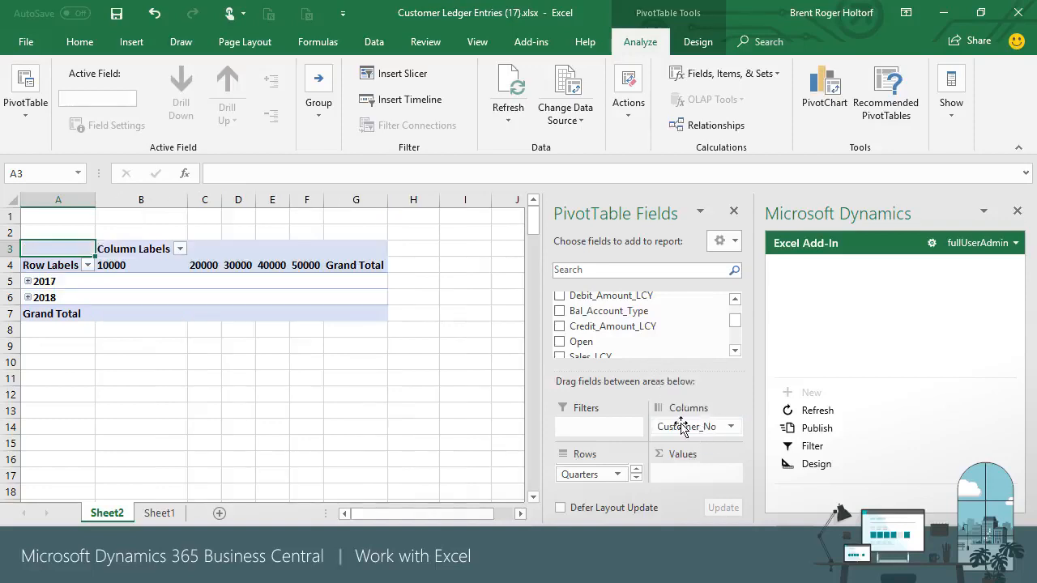
left_click(736, 352)
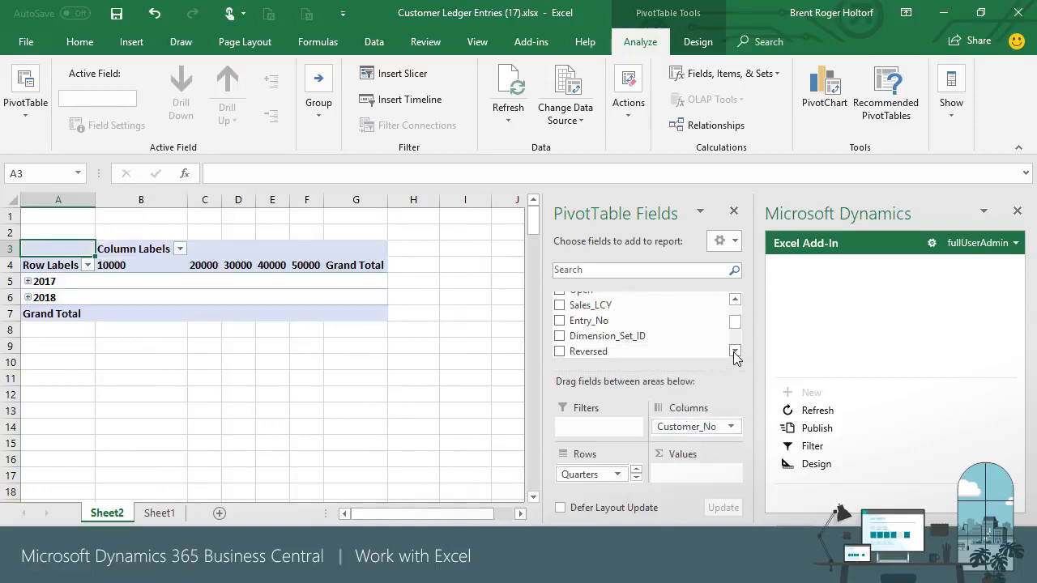
left_click(736, 351)
left_click(735, 352)
left_click(735, 300)
left_click(736, 300)
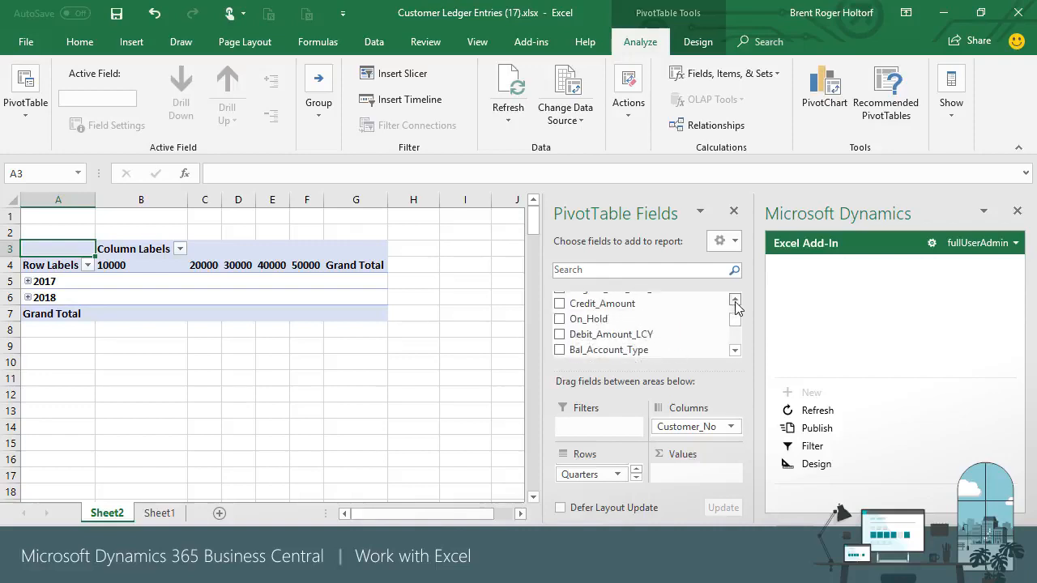
left_click(735, 300)
left_click(737, 301)
- Sum Amount in Values and add Document_Type as a PivotTable filter
left_click_drag(598, 324, 688, 474)
left_click(735, 351)
left_click(735, 352)
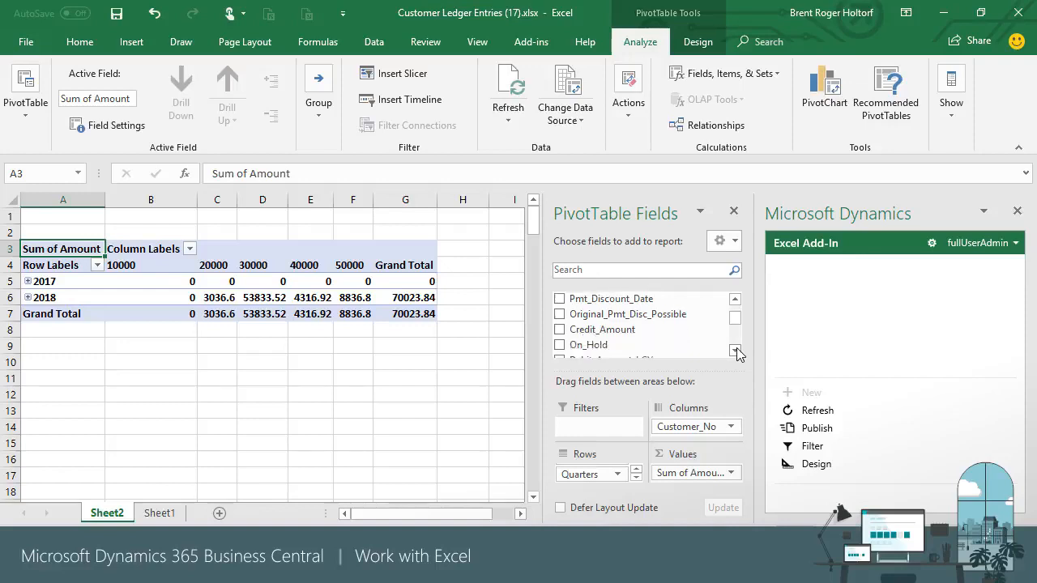
left_click(735, 351)
left_click(737, 350)
left_click(737, 350)
left_click(737, 350)
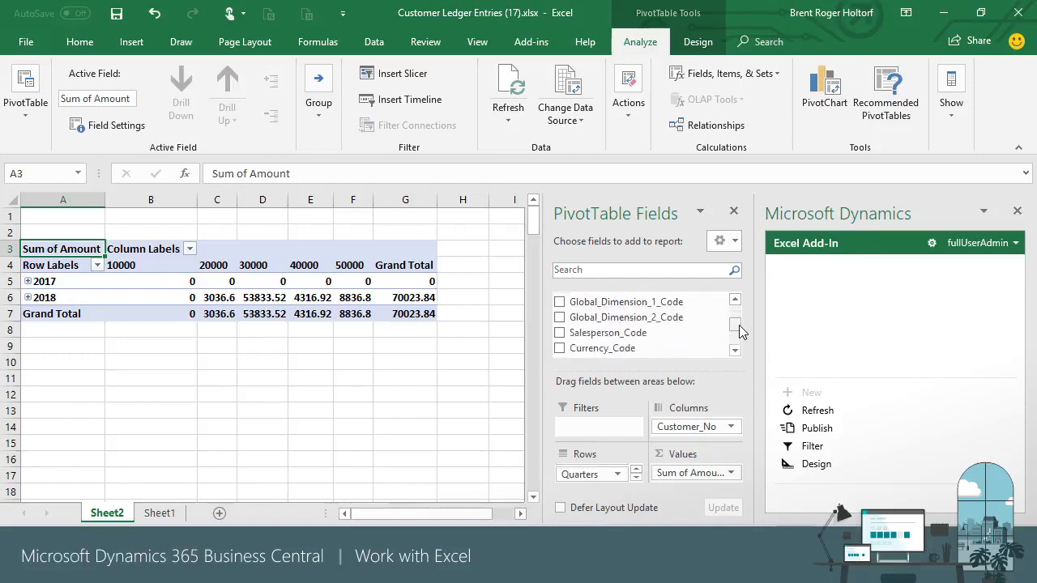
left_click_drag(738, 326, 738, 307)
left_click_drag(616, 328, 600, 429)
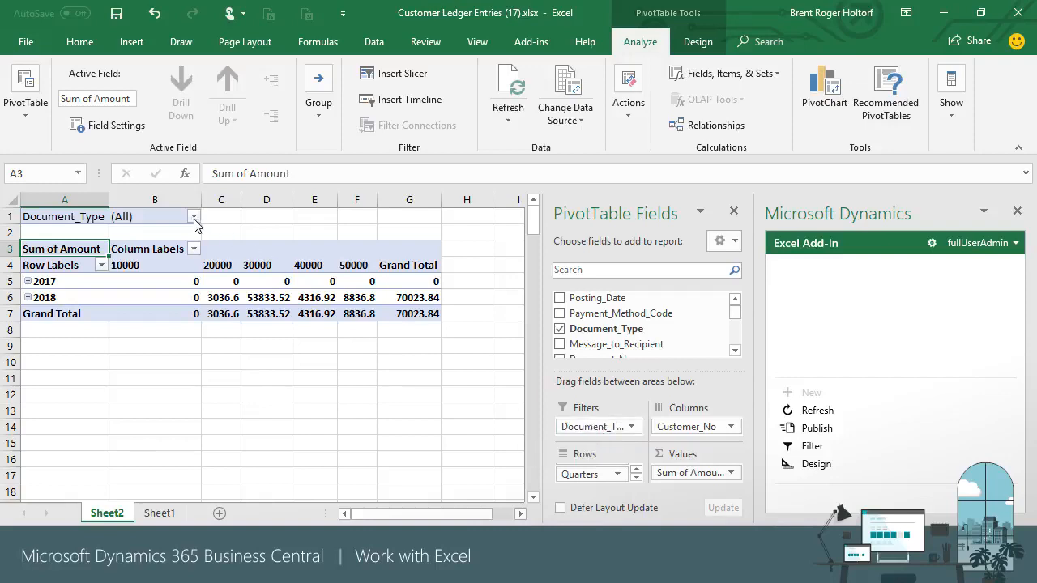
- Filter the PivotTable's Document_Type to Invoice
left_click(195, 219)
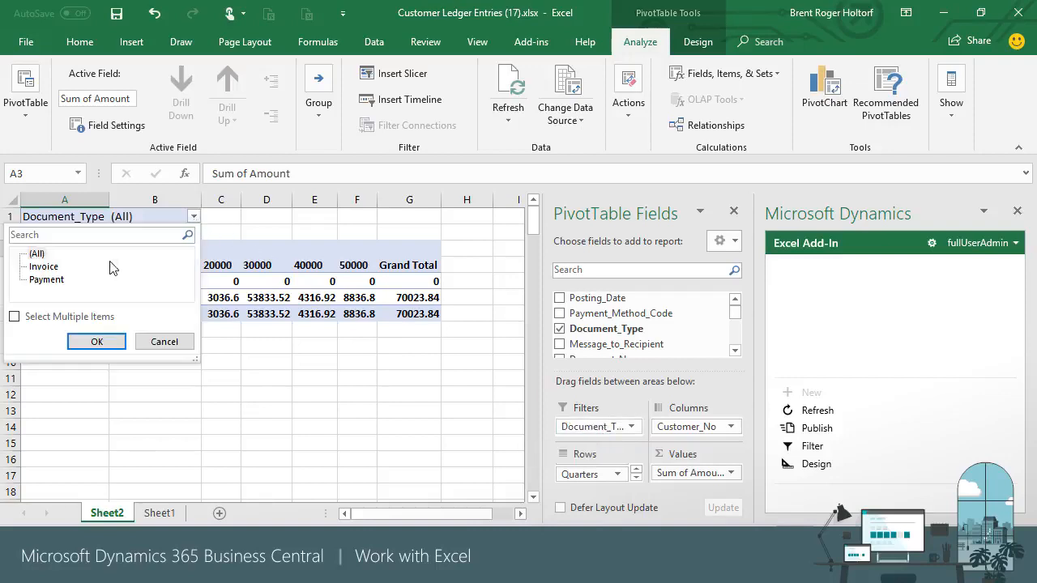
left_click(44, 264)
left_click(91, 341)
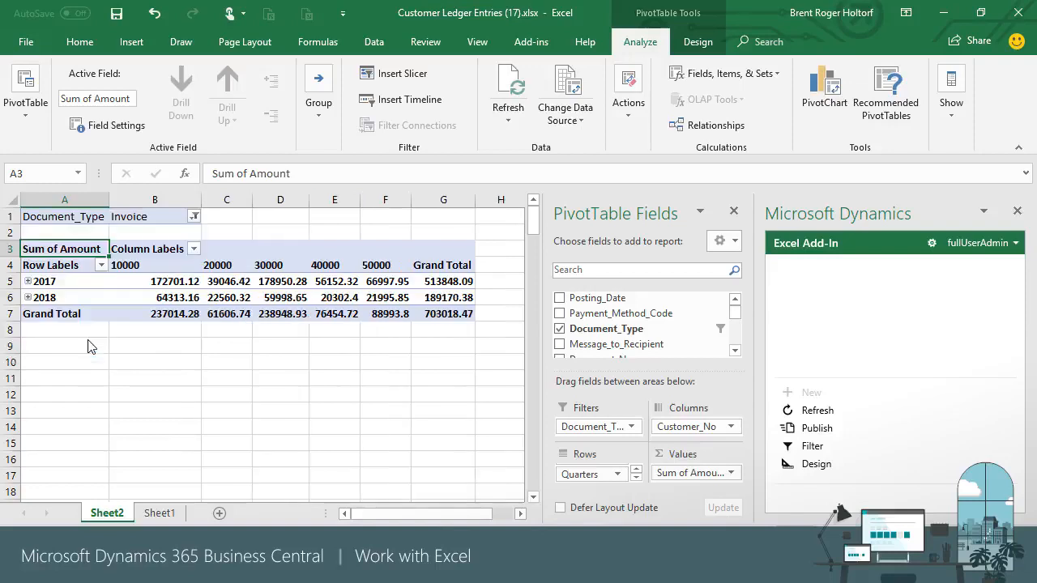
- Format the Sum of Amount values as currency
left_click(727, 474)
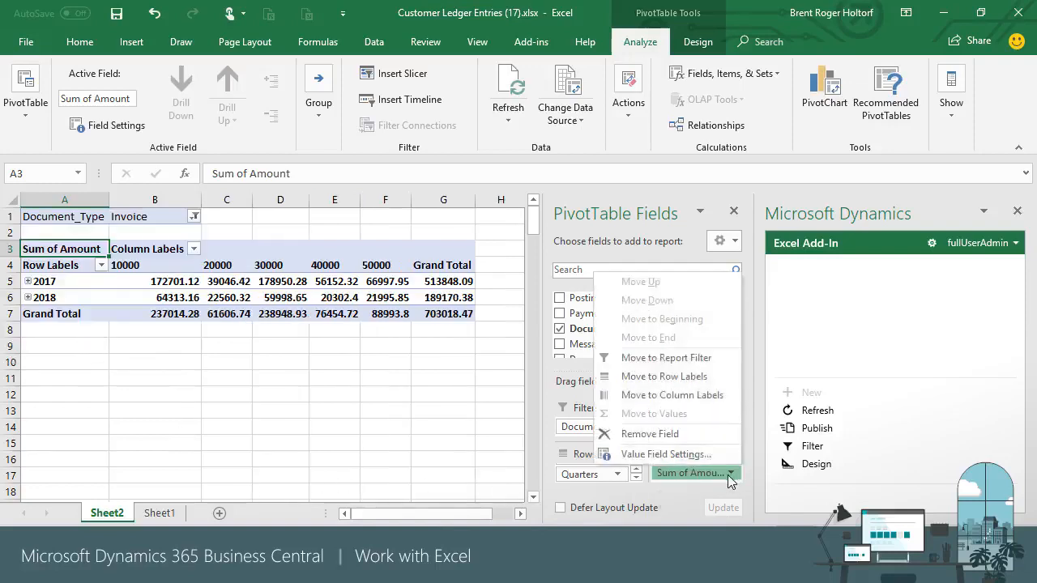
left_click(702, 460)
left_click(703, 510)
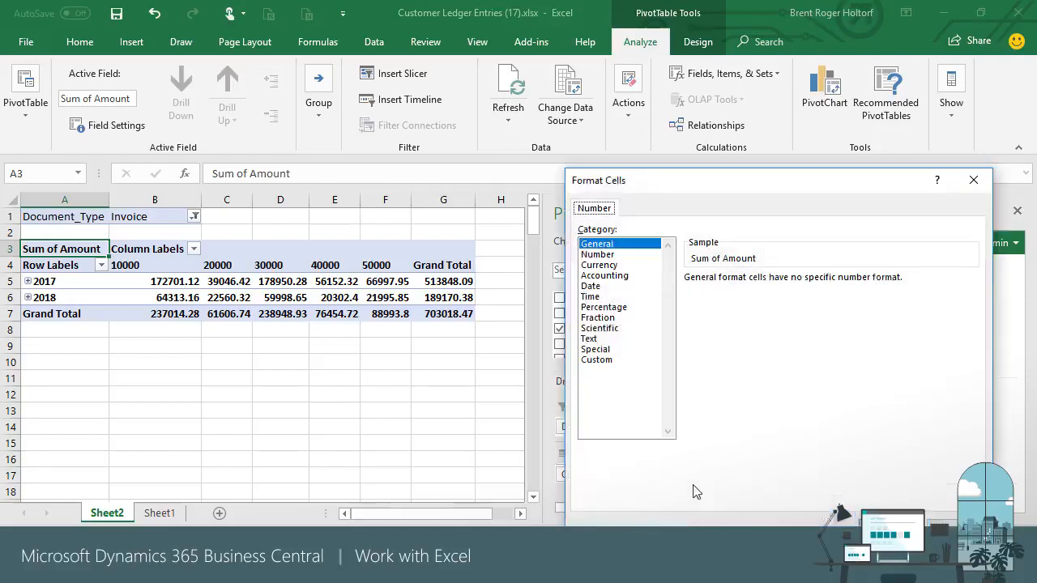
left_click(599, 266)
left_click(875, 537)
left_click(828, 518)
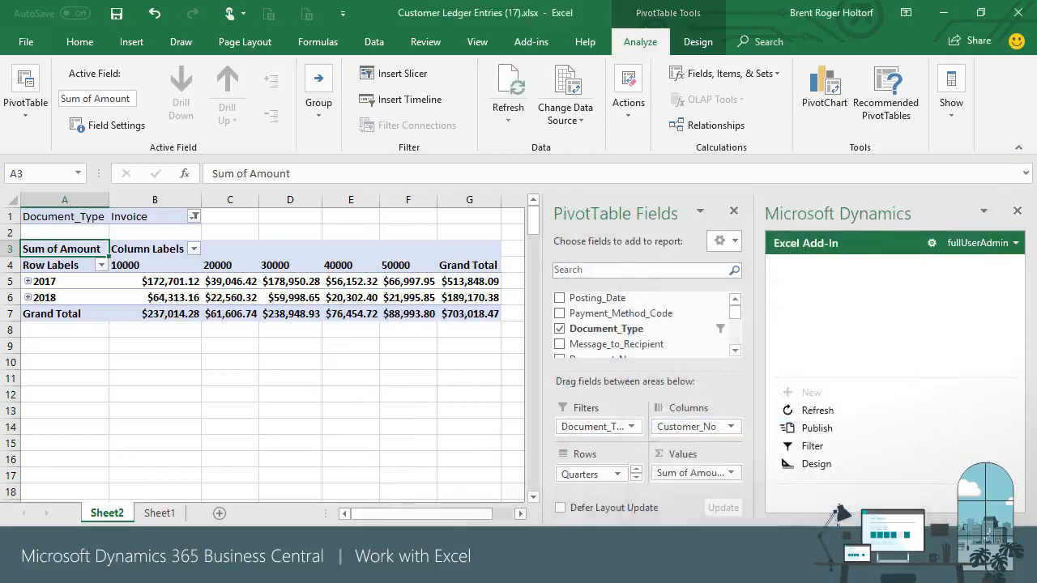
- Expand the 2017 and 2018 rows into their quarters
left_click(28, 281)
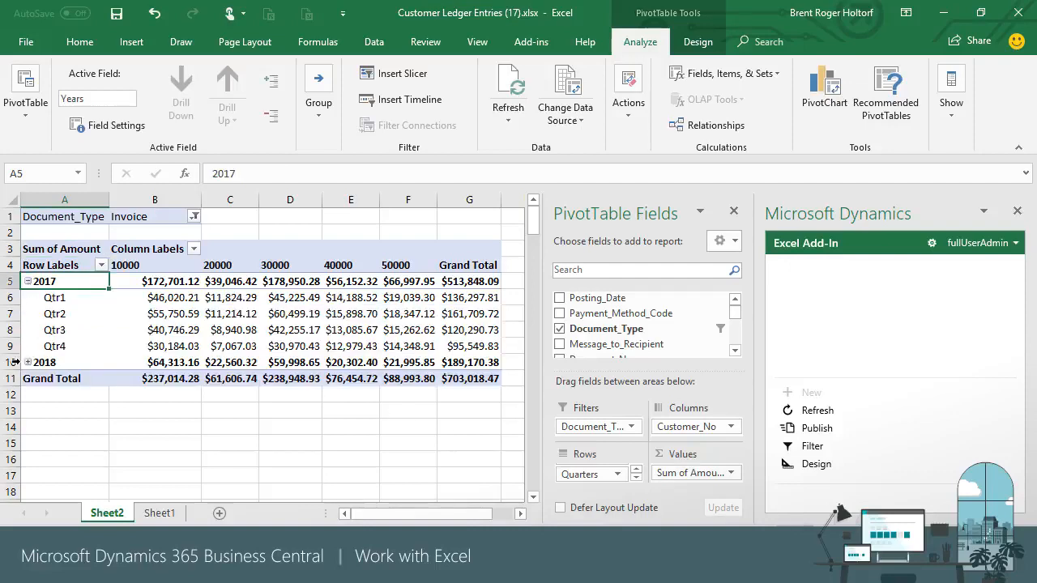
left_click(27, 362)
left_click(127, 45)
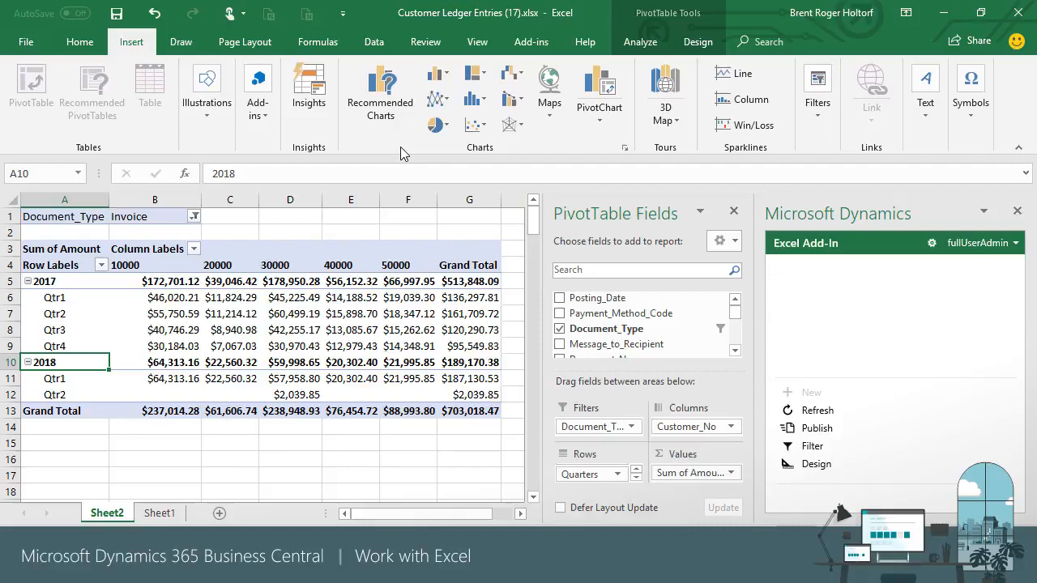
- Insert a Line with Markers PivotChart and move it down and right off the pivot values
left_click(600, 115)
left_click(612, 146)
left_click(314, 156)
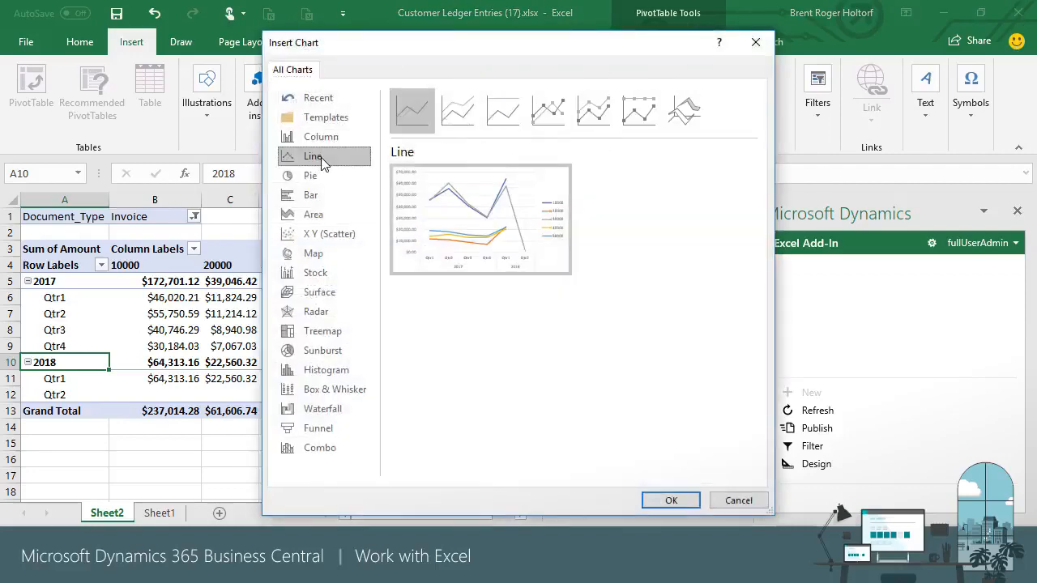
left_click(549, 113)
left_click(672, 500)
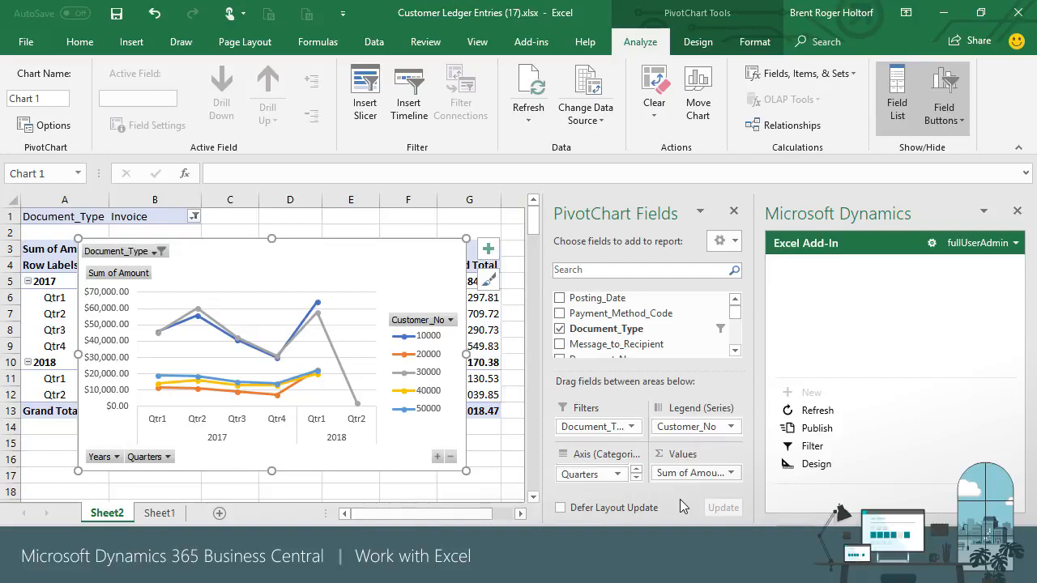
left_click_drag(344, 264, 387, 307)
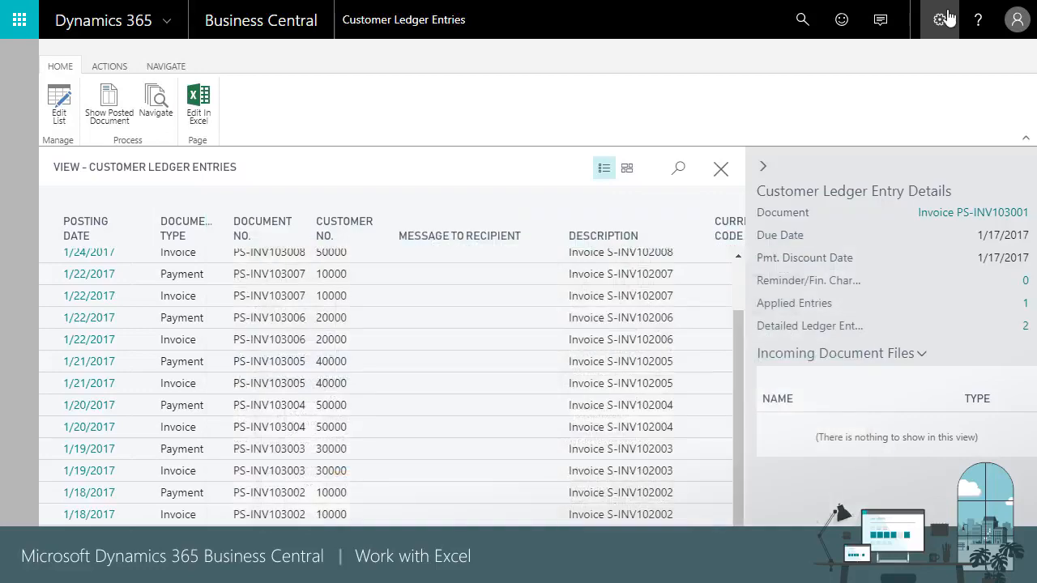
- Close the ledger entries, open the Customers list, and review School of Fine Art's customer card
left_click(722, 170)
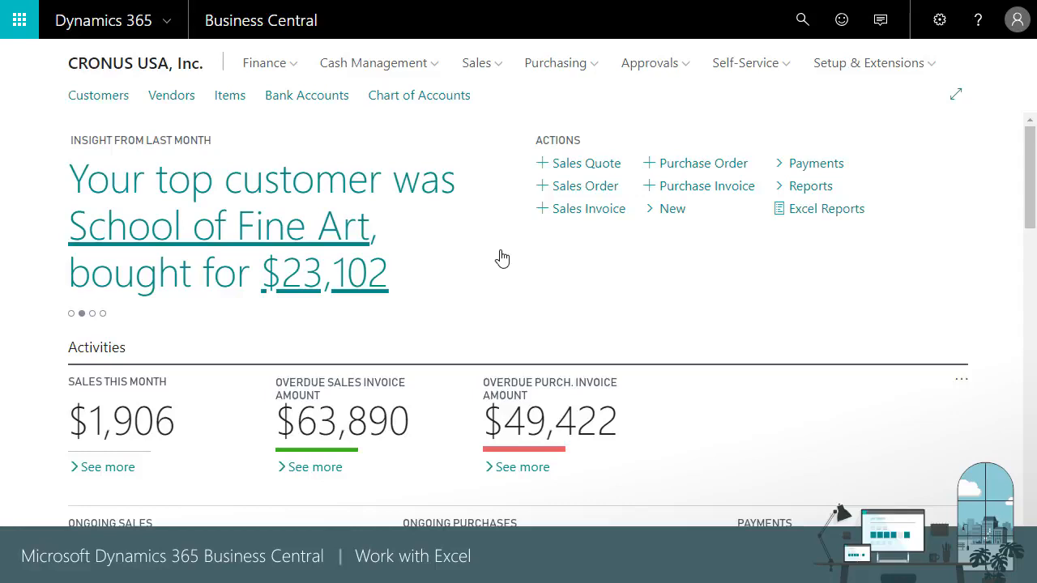
left_click(121, 97)
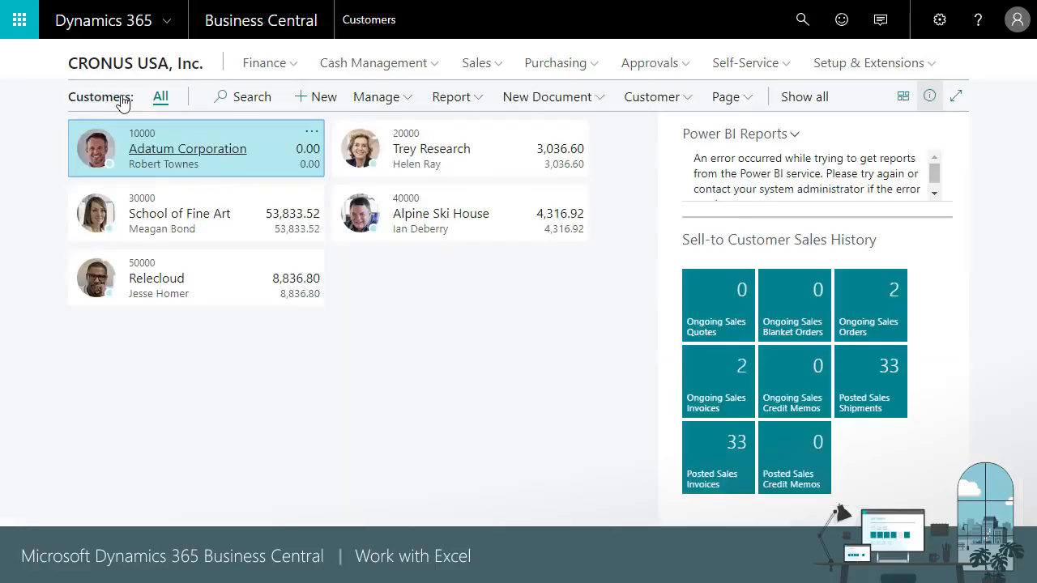
left_click(235, 239)
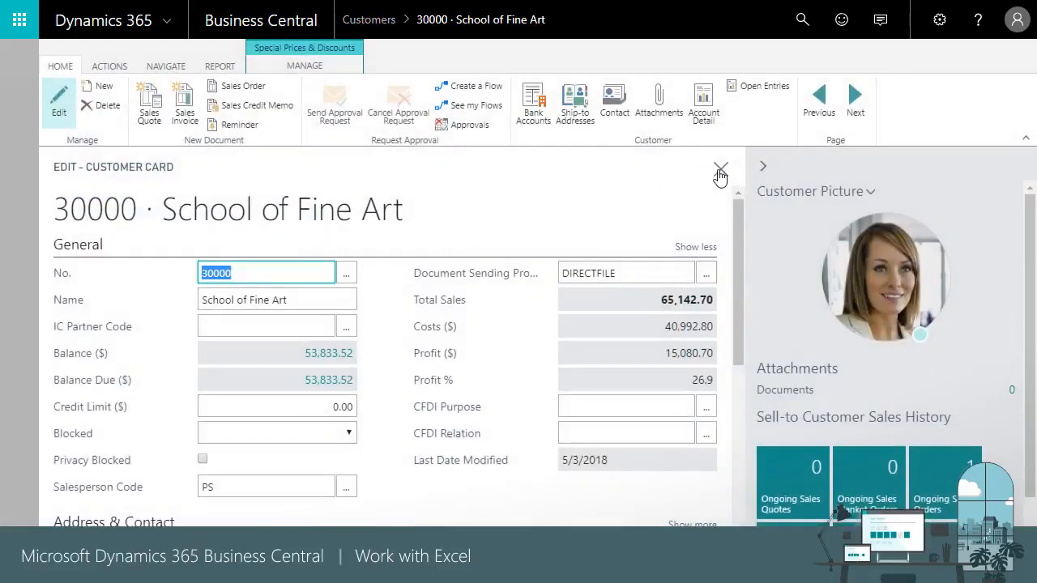
left_click(717, 170)
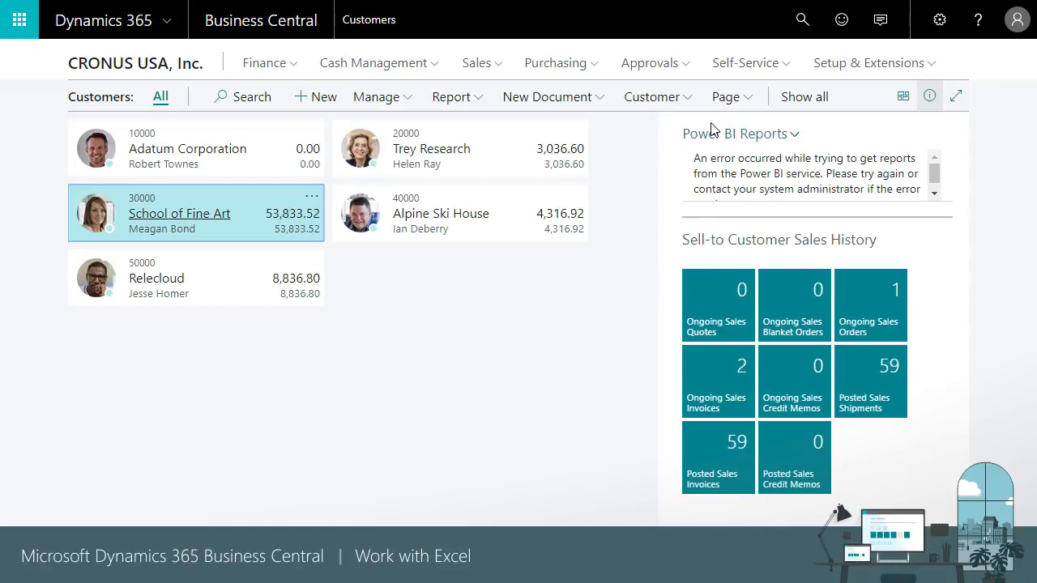
left_click(747, 106)
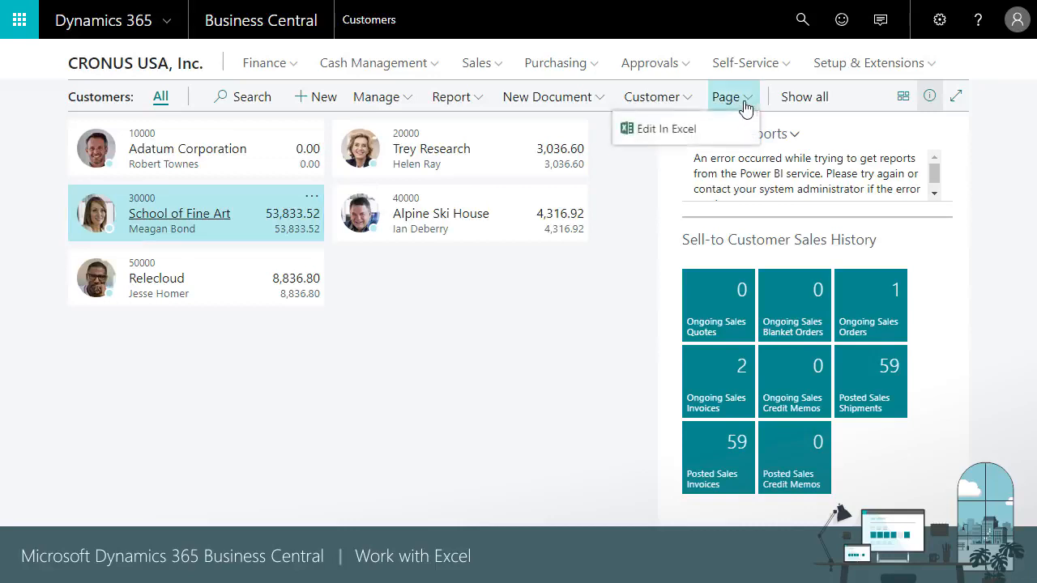
- Export the Customers list to Excel as 'Customer Card (5).xlsx' and enable editing
left_click(703, 129)
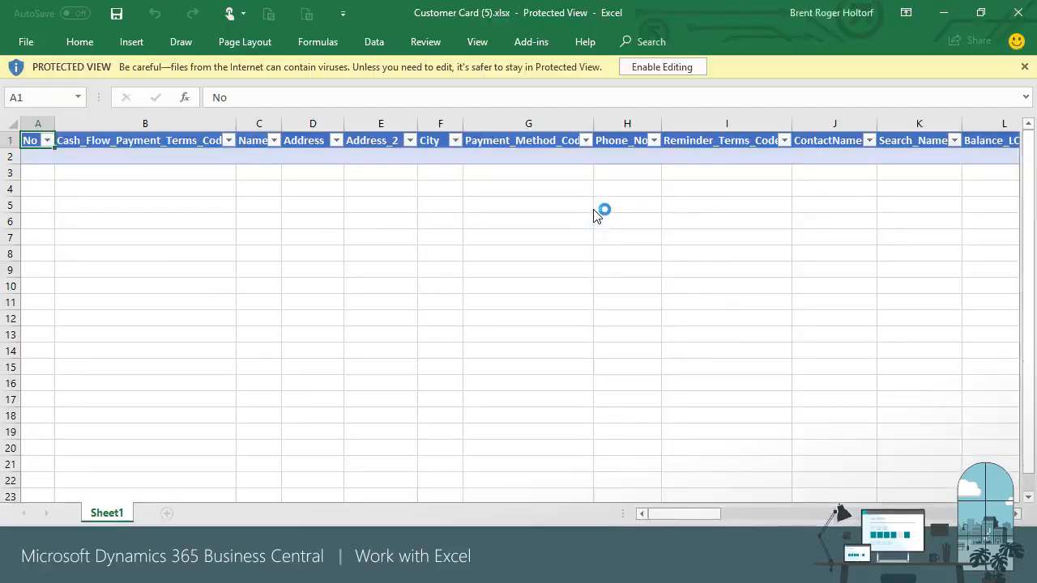
left_click(653, 69)
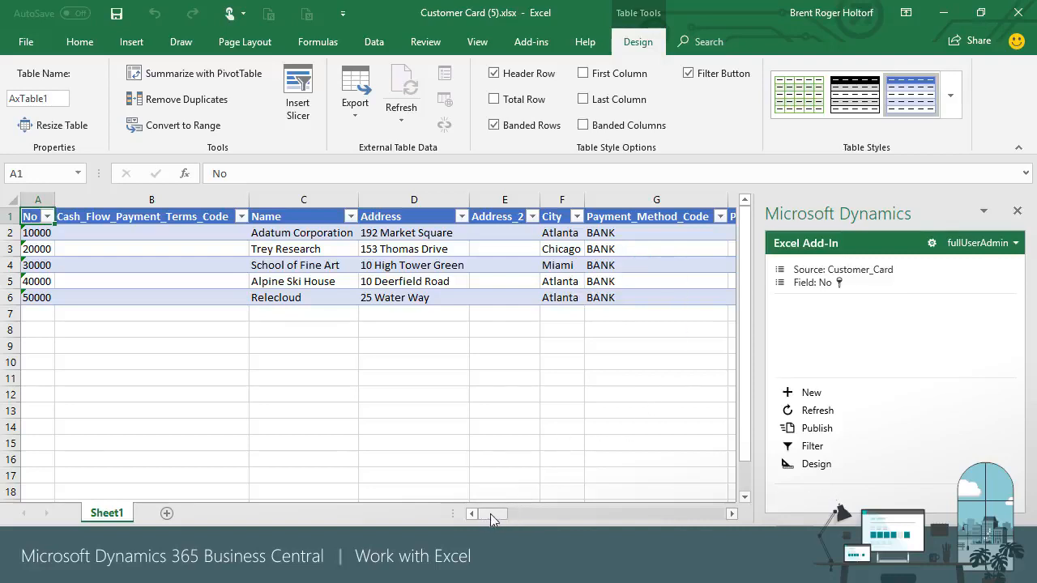
- Delete the DIRECTFILE Document_Sending_Profile values in O2:O6 and publish the change to Business Central
left_click_drag(490, 514, 541, 514)
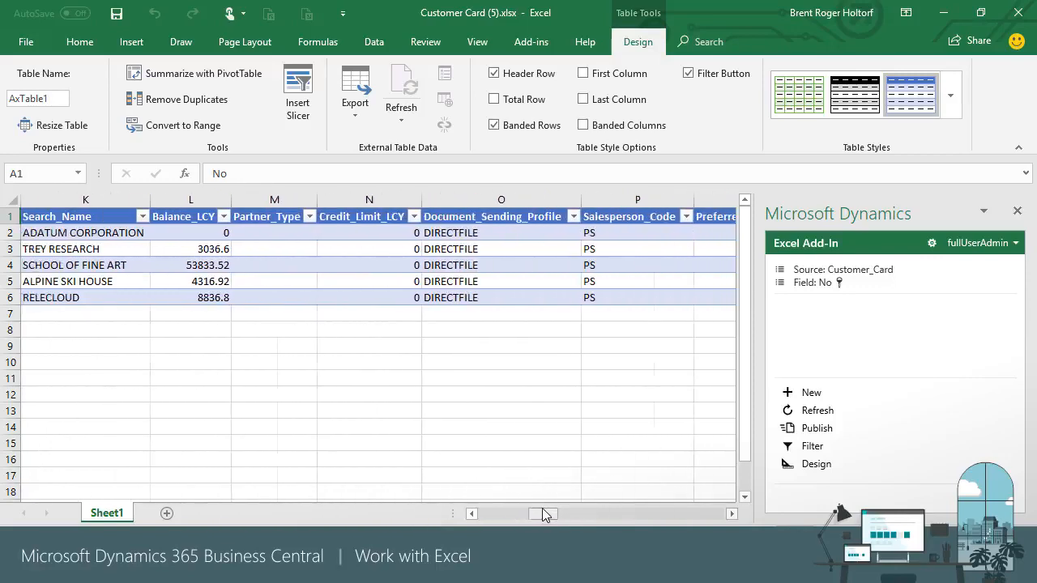
left_click(493, 231)
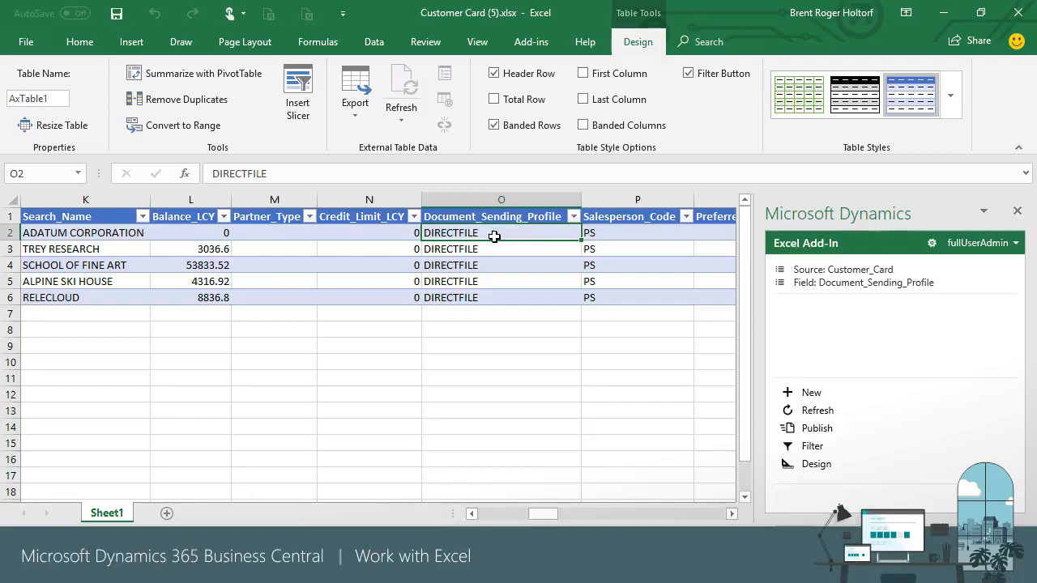
key("shift+Down")
key("shift+Down")
key("shift+Down")
key("shift+Down")
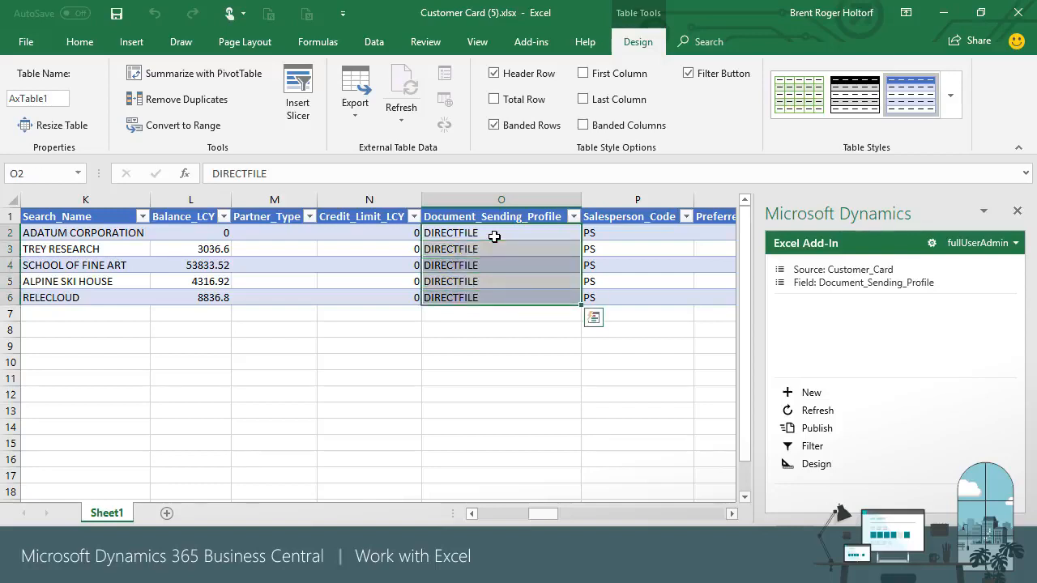
key("Delete")
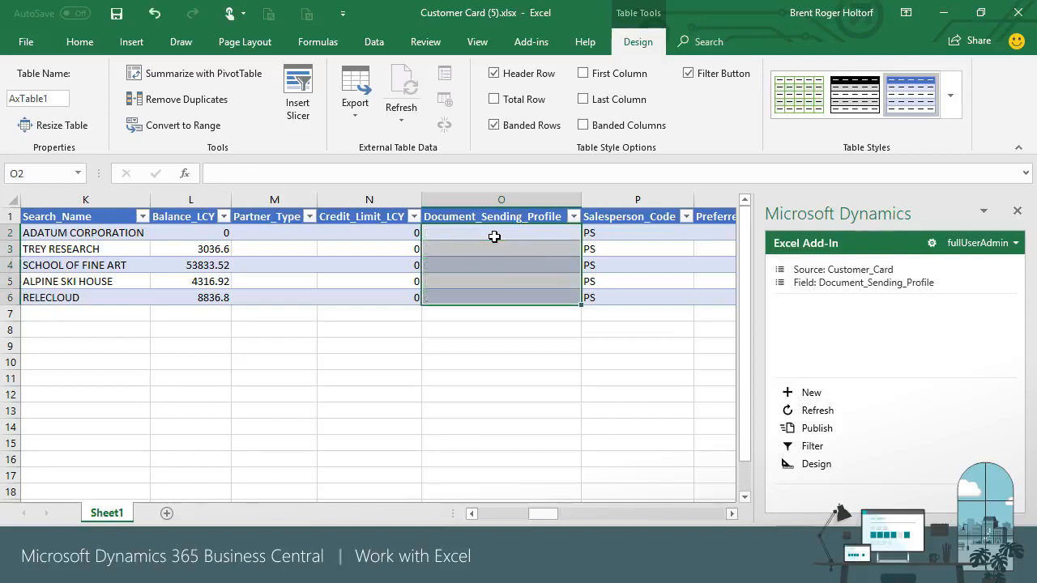
left_click(816, 428)
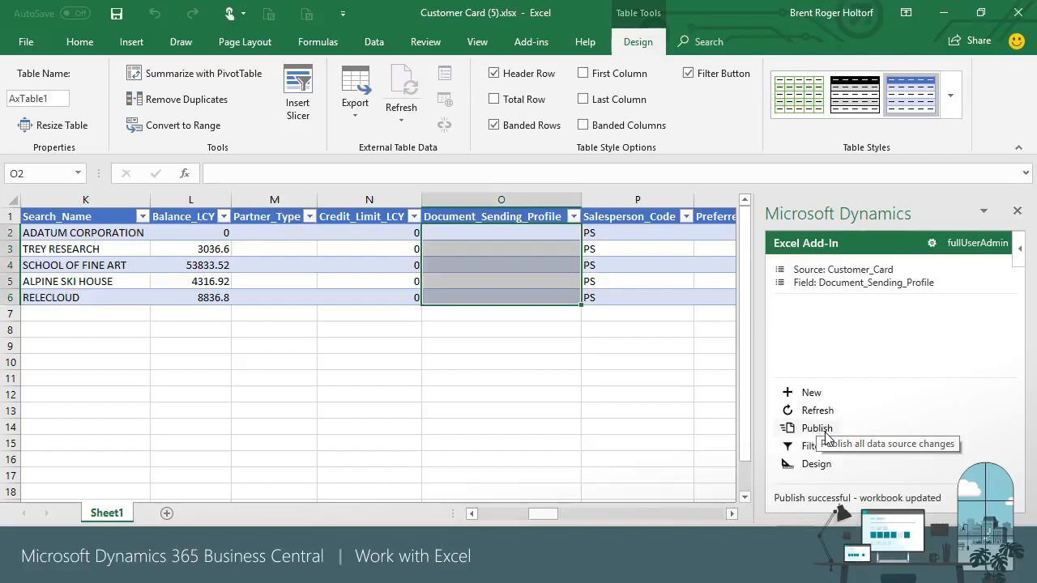
- Close the Customer Card and Customer Ledger Entries workbooks without saving either
left_click(1019, 11)
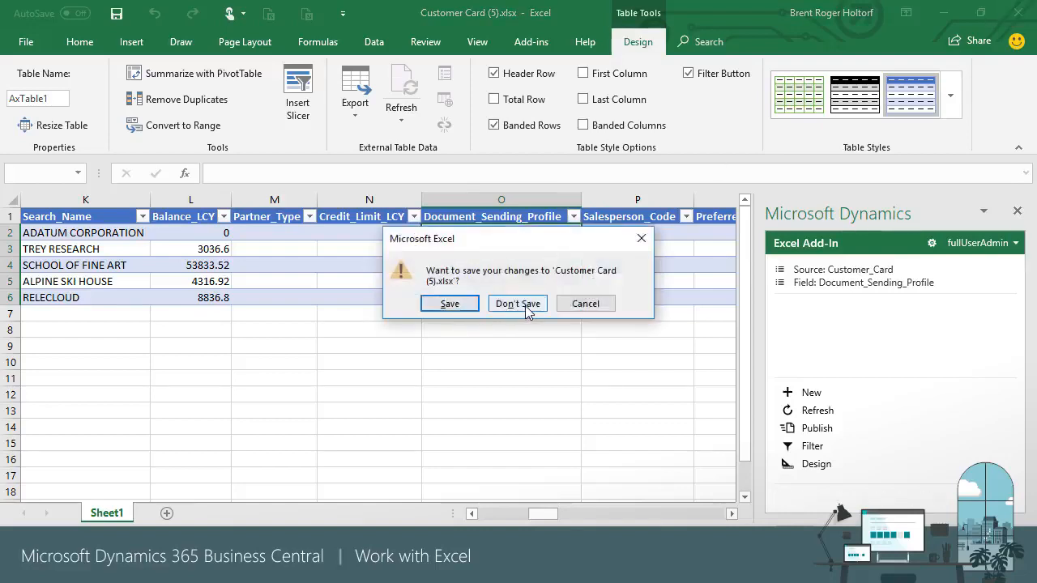
left_click(526, 306)
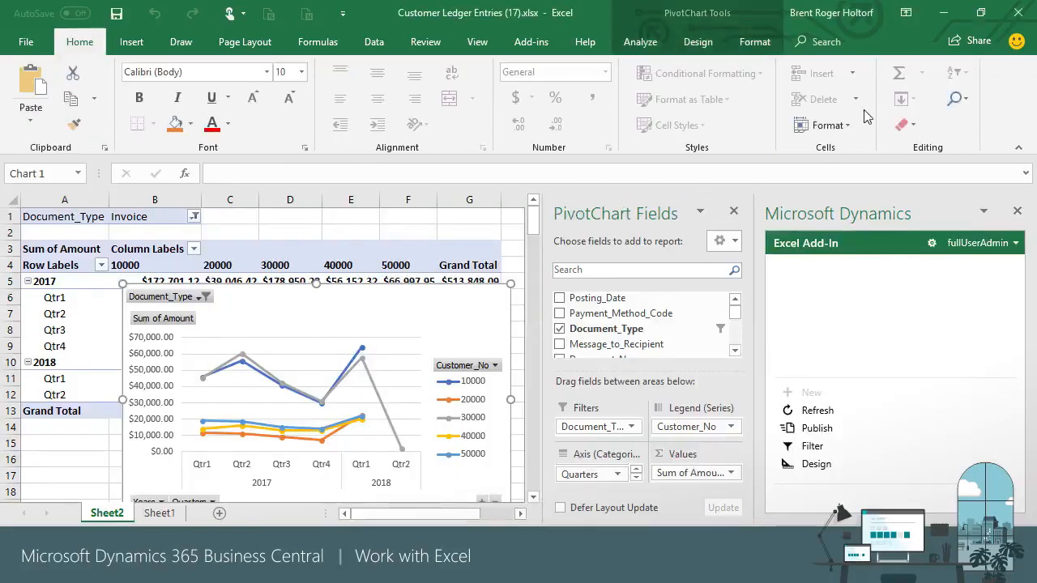
left_click(1019, 11)
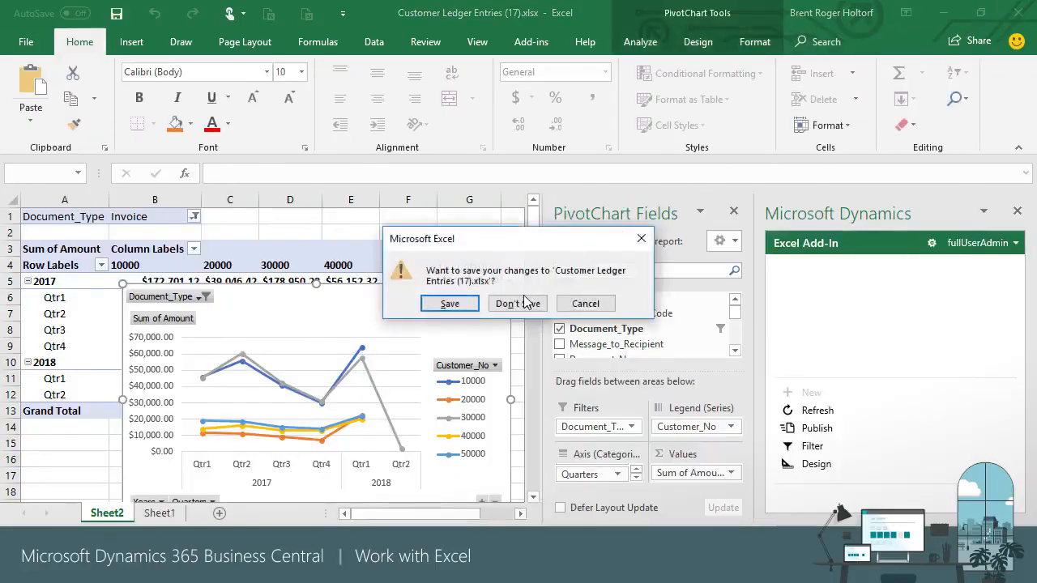
left_click(526, 303)
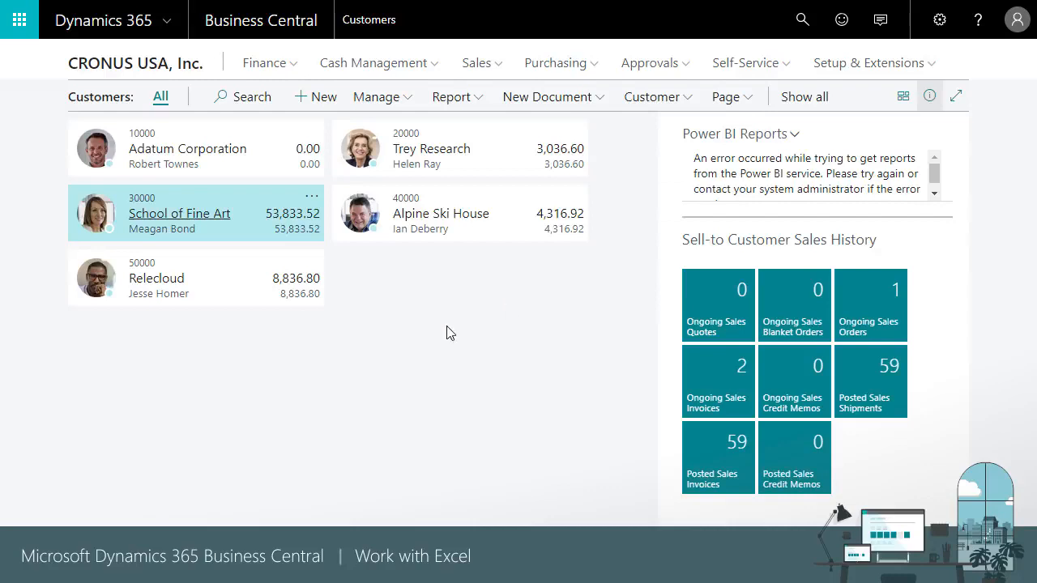